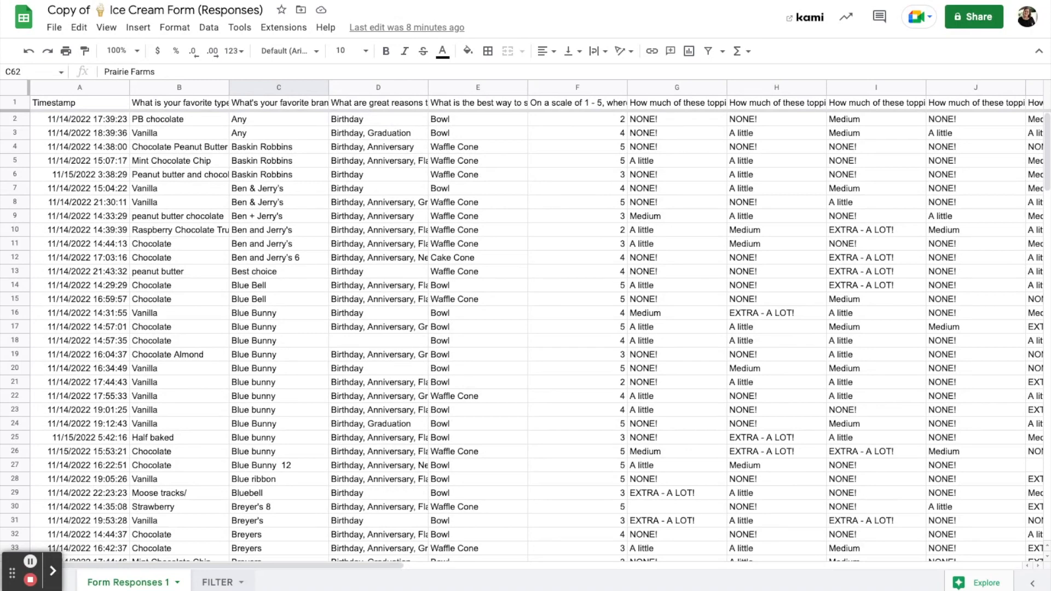
Enter Blue Bunny in cell D1 of the FILTER sheet as the brand to filter by
left_click(219, 581)
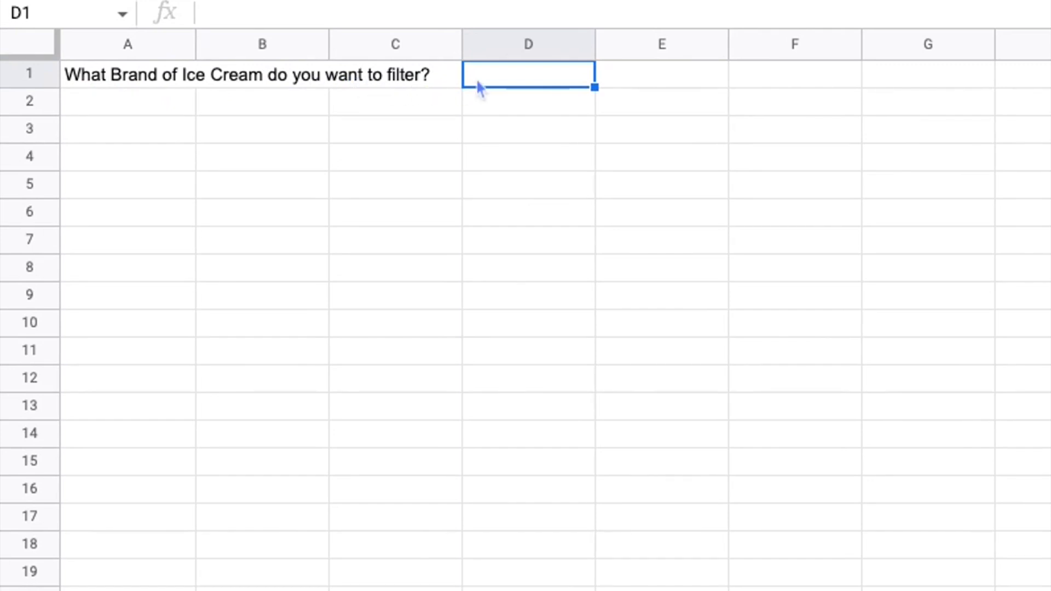
left_click(531, 90)
type("Blue Bunny")
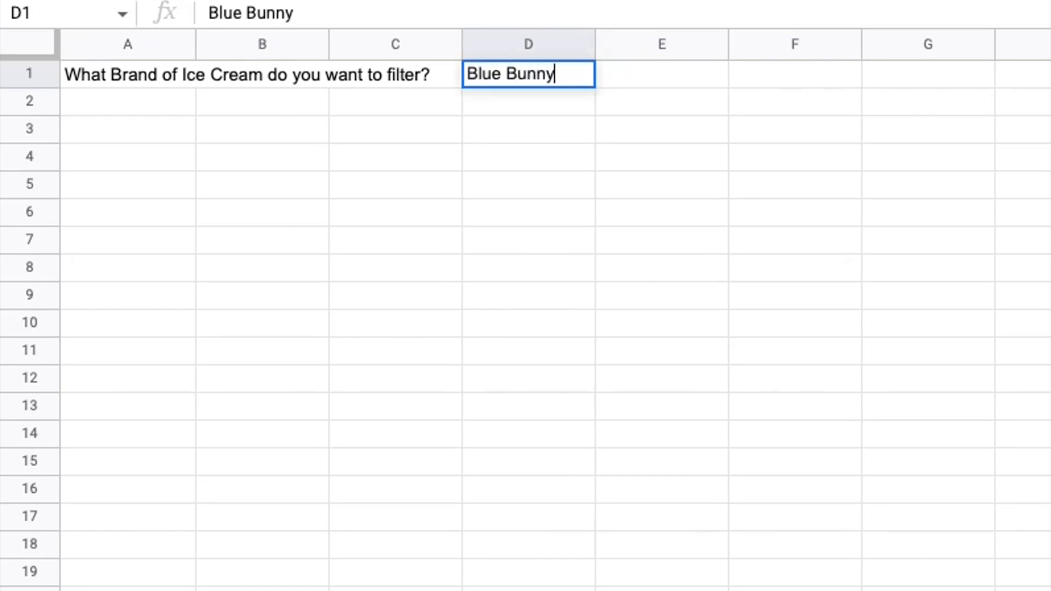
left_click(521, 185)
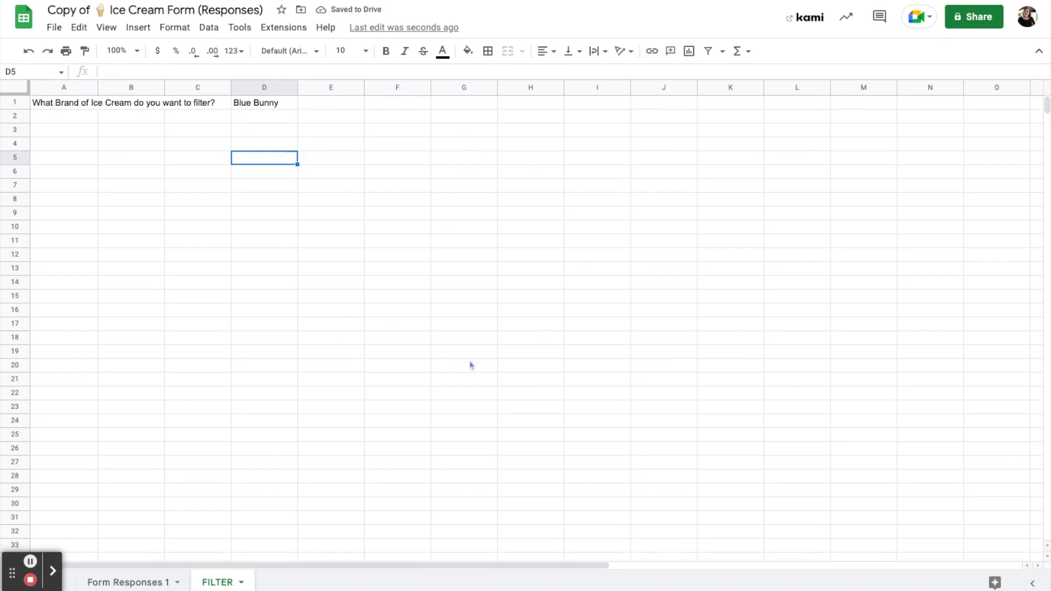
Copy the header row from the Form Responses 1 sheet into row 2 of the FILTER sheet
left_click(145, 584)
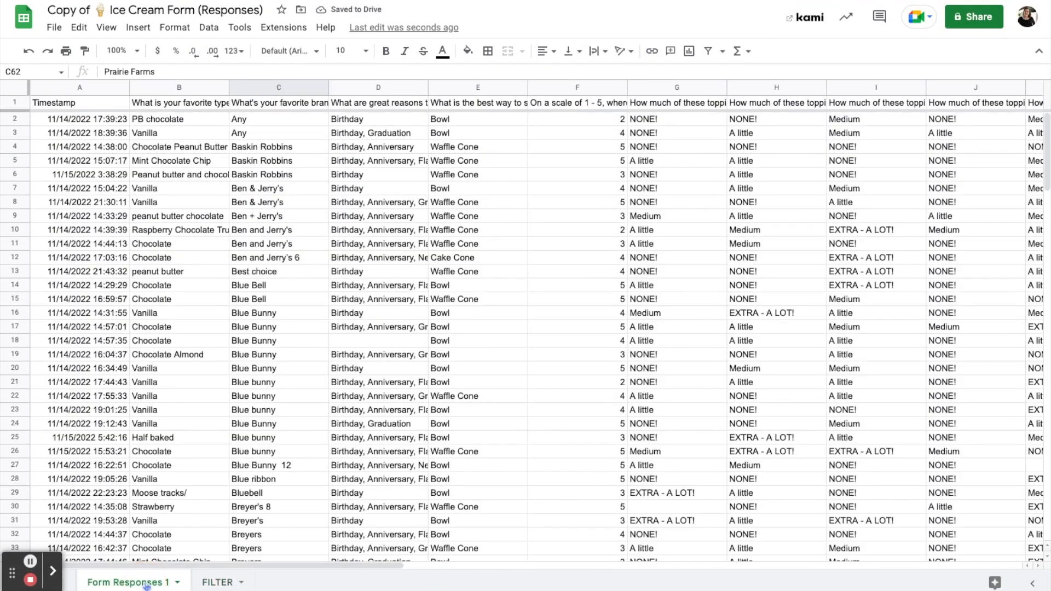
right_click(18, 104)
left_click(55, 134)
left_click(206, 588)
right_click(43, 123)
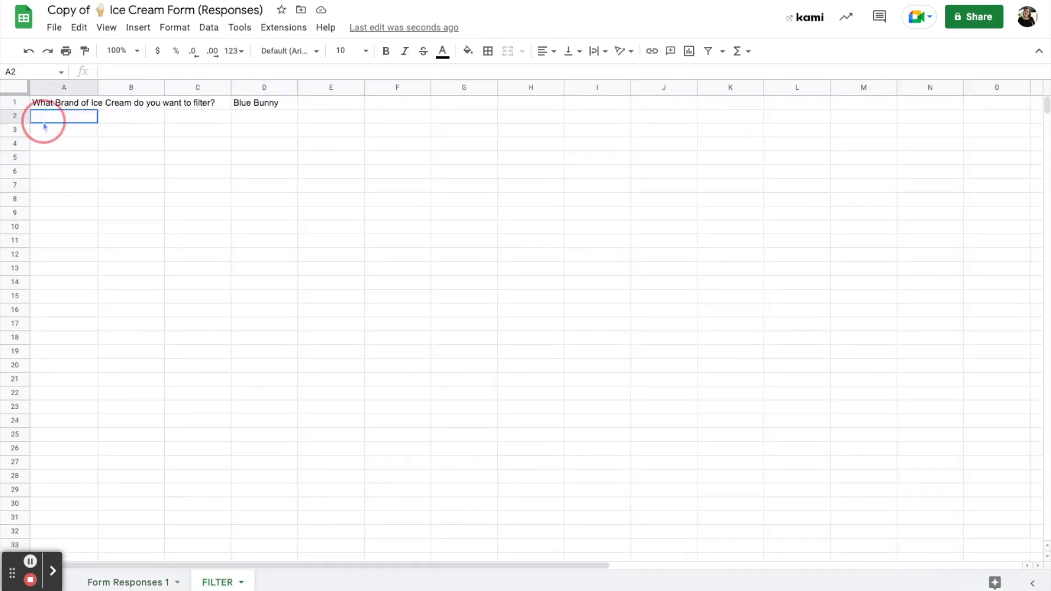
left_click(78, 176)
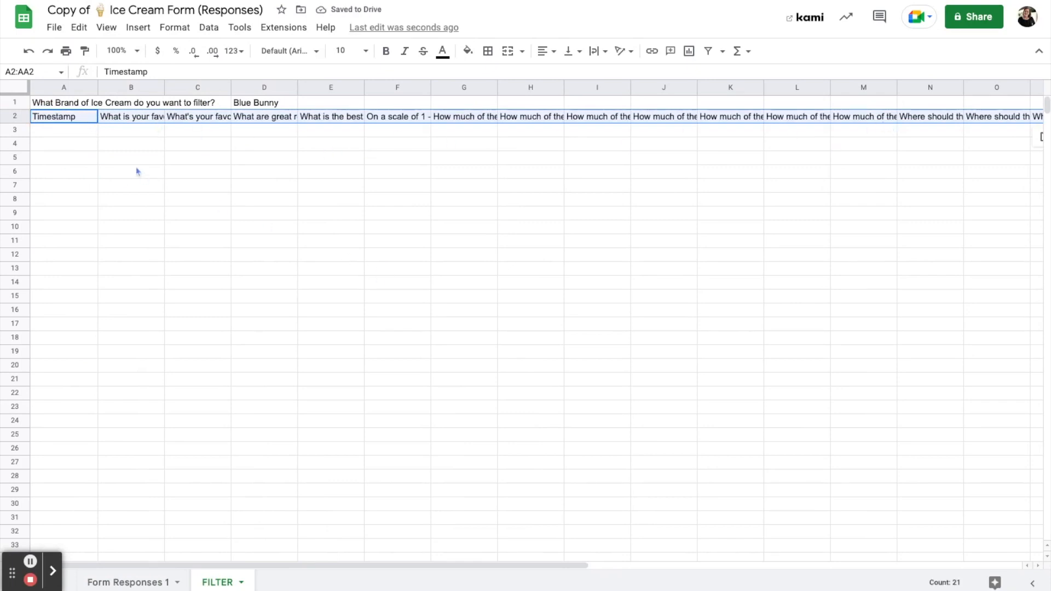
Start a FILTER formula in cell A3 with column A of Form Responses 1 as its range
left_click(93, 130)
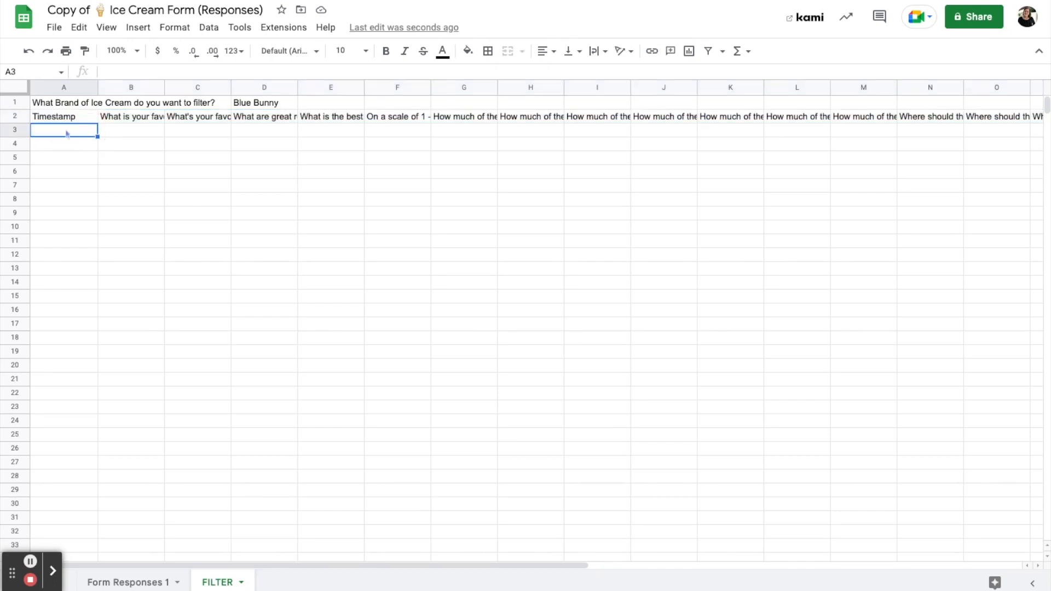
type("=")
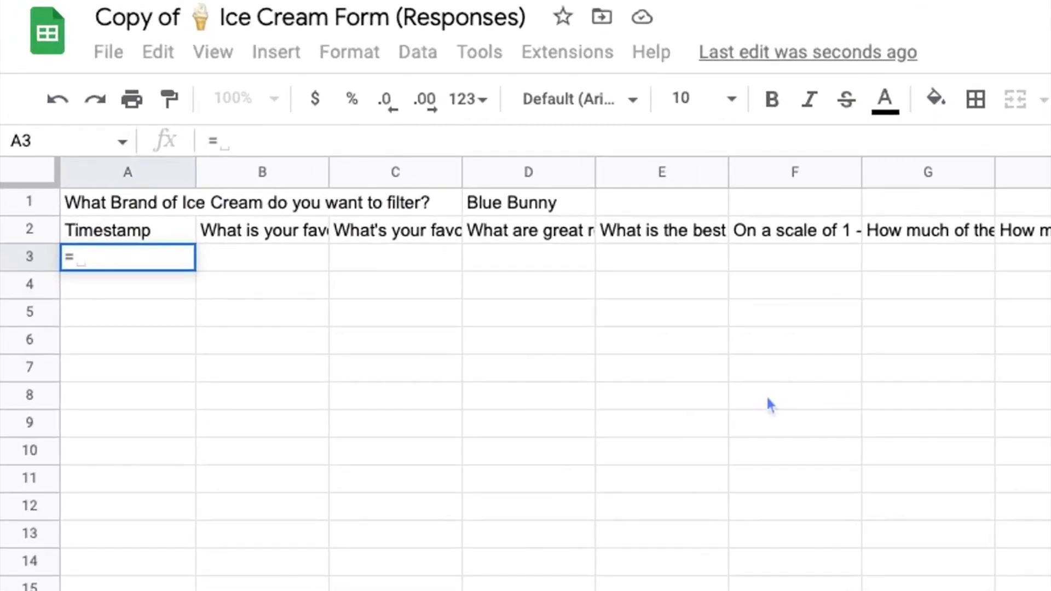
type("filter")
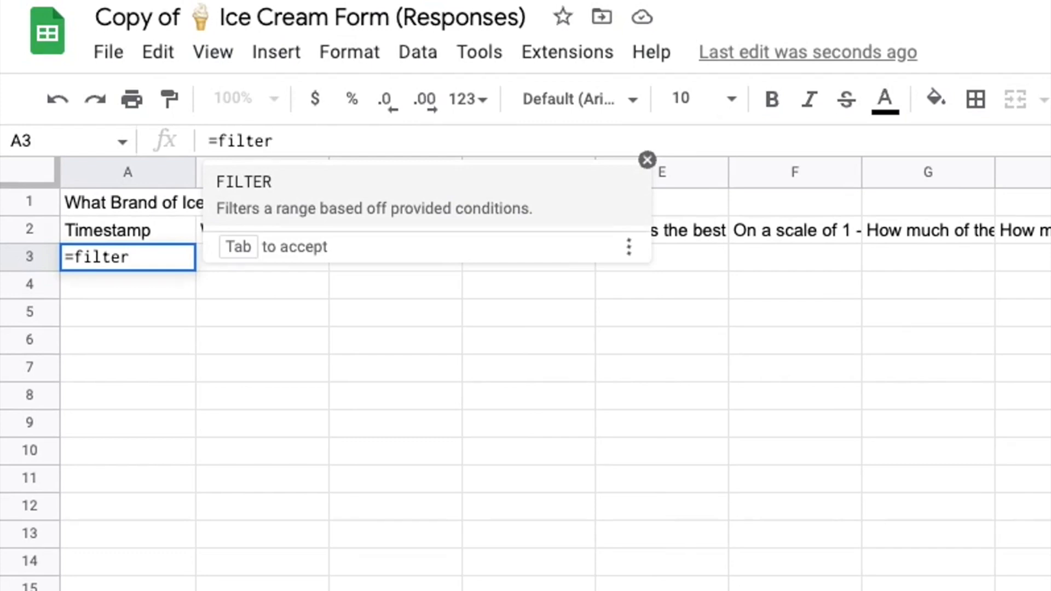
type("(")
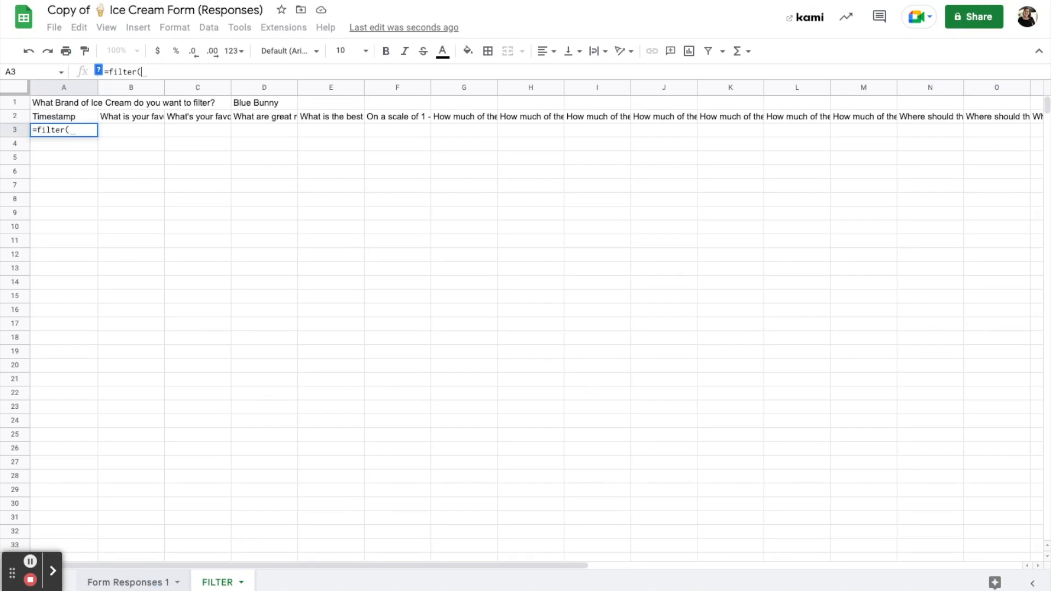
left_click(126, 582)
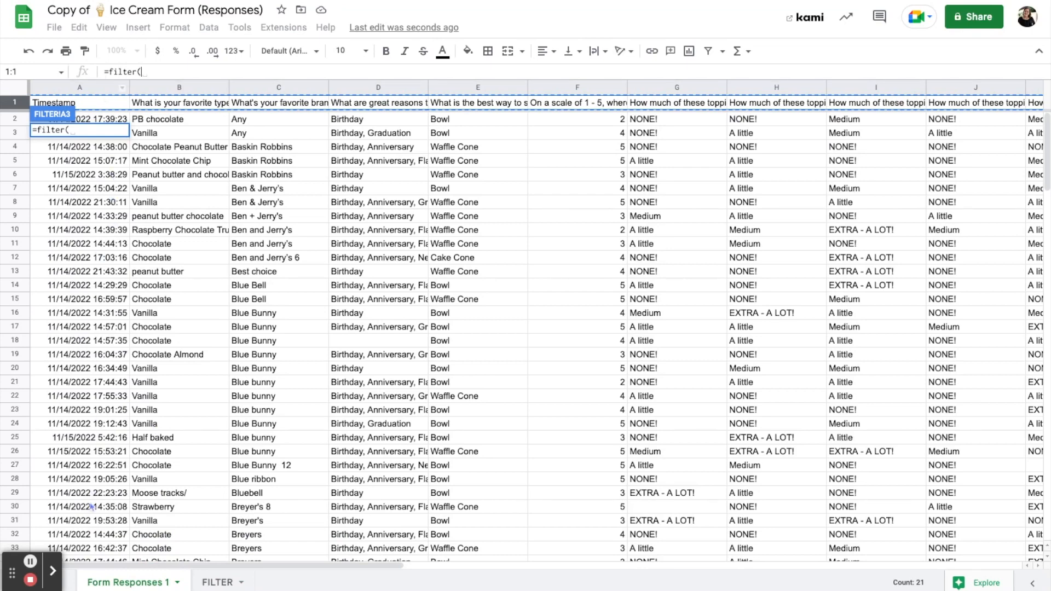
left_click(95, 92)
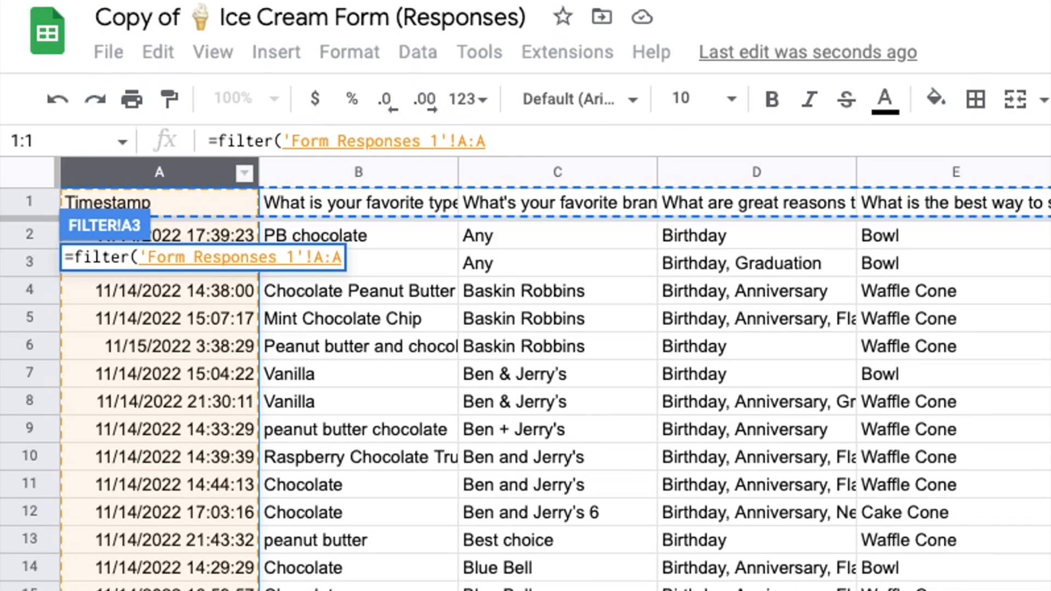
type(",")
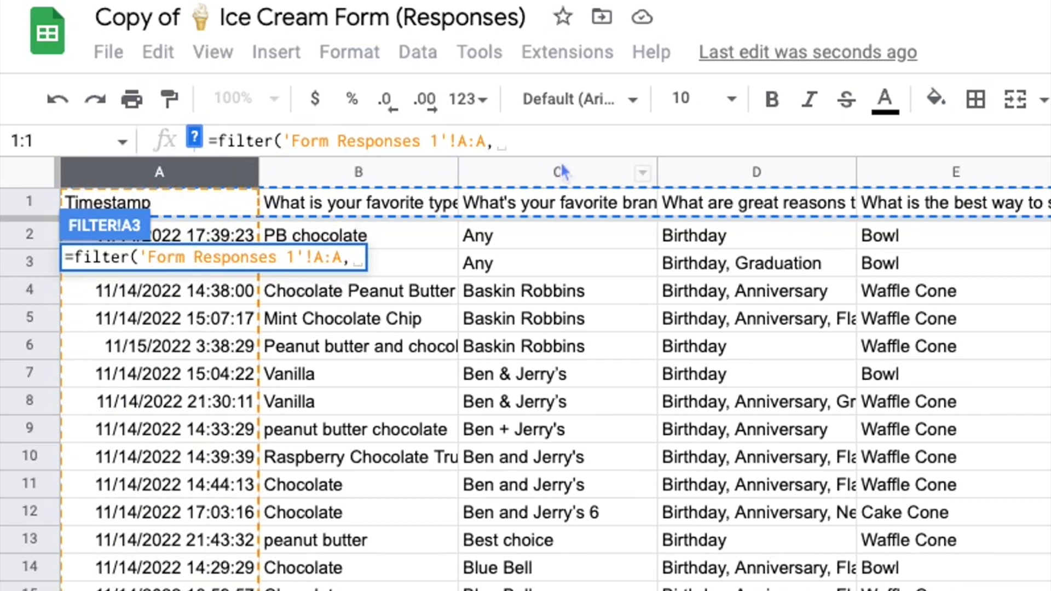
left_click(579, 190)
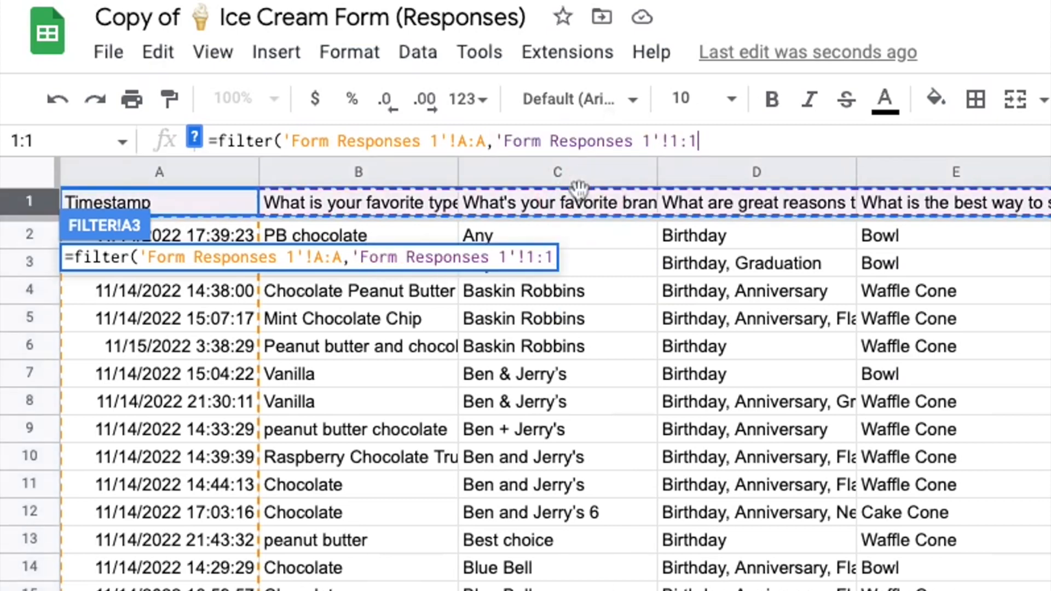
key("Return")
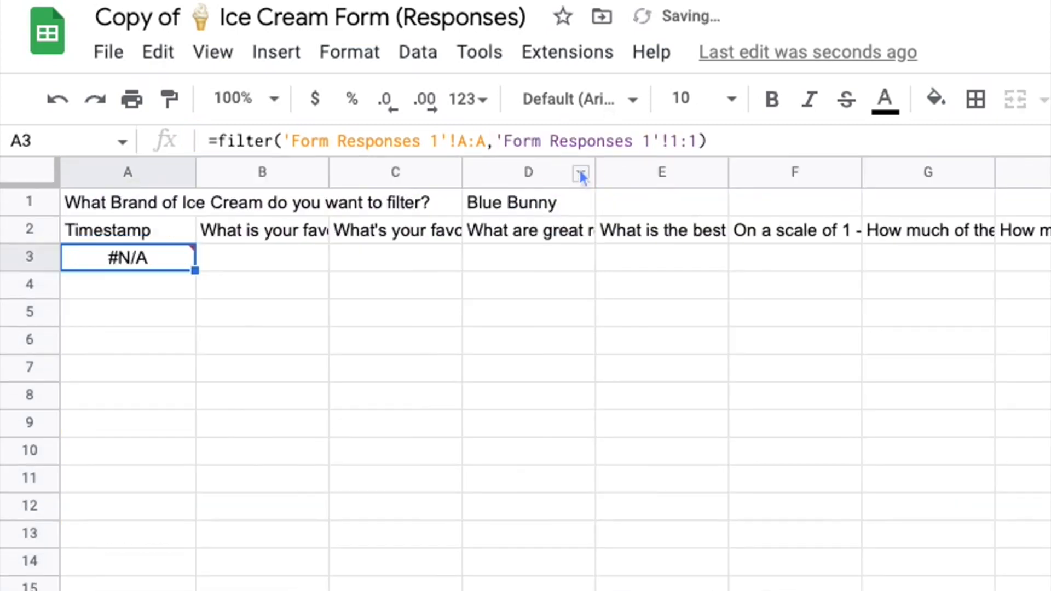
left_click(720, 138)
key("BackSpace")
key("BackSpace")
key("BackSpace")
key("BackSpace")
key("BackSpace")
key("BackSpace")
key("BackSpace")
key("BackSpace")
key("BackSpace")
key("BackSpace")
key("BackSpace")
key("BackSpace")
key("BackSpace")
key("BackSpace")
key("BackSpace")
key("BackSpace")
key("BackSpace")
key("BackSpace")
key("BackSpace")
key("BackSpace")
key("BackSpace")
key("BackSpace")
key("BackSpace")
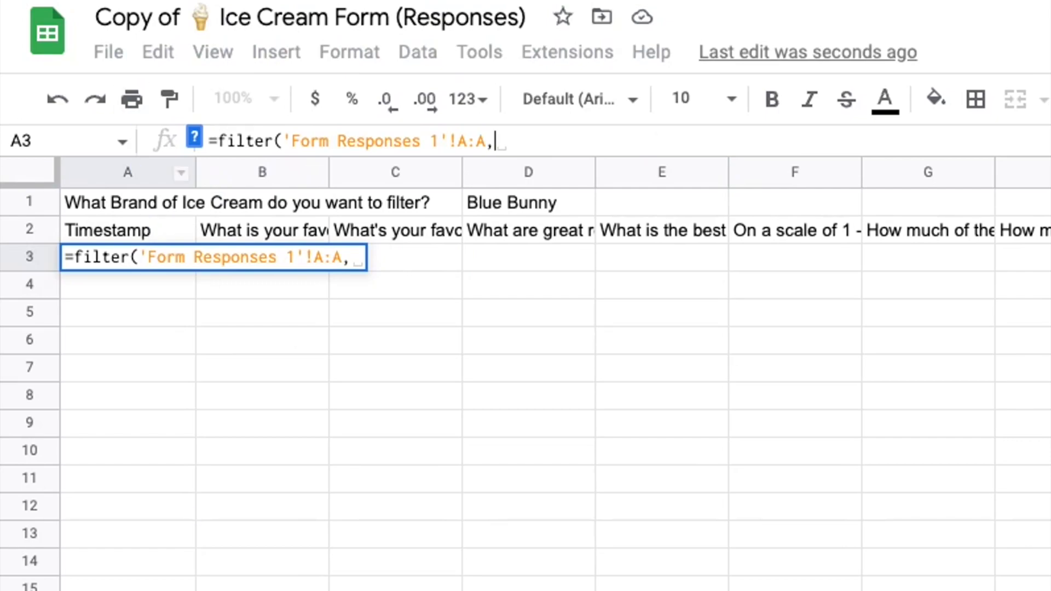
Complete the A3 formula with the condition that column C of Form Responses 1 equals cell D1
left_click(128, 582)
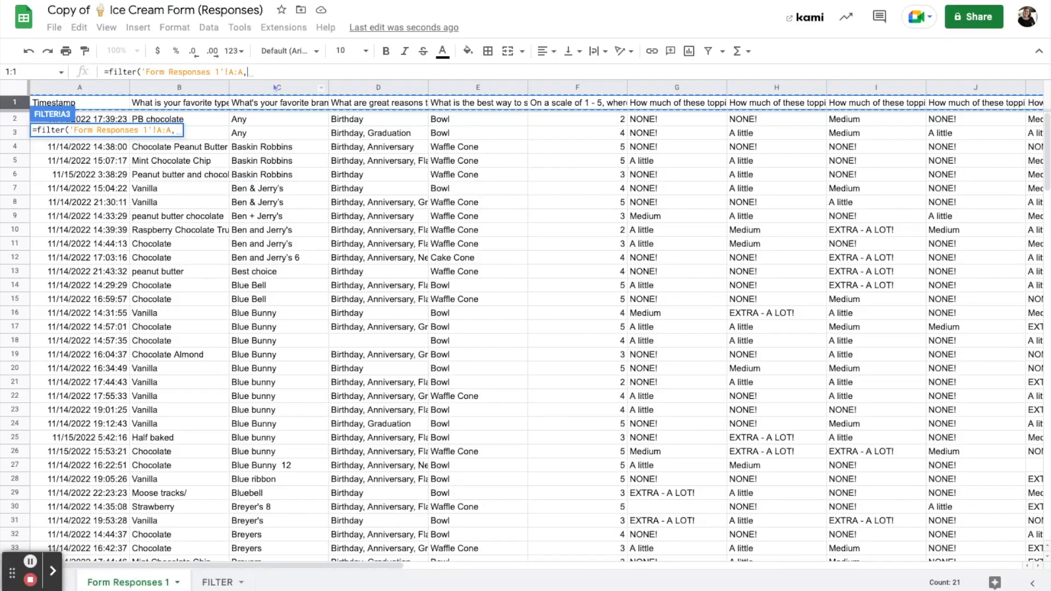
left_click(276, 88)
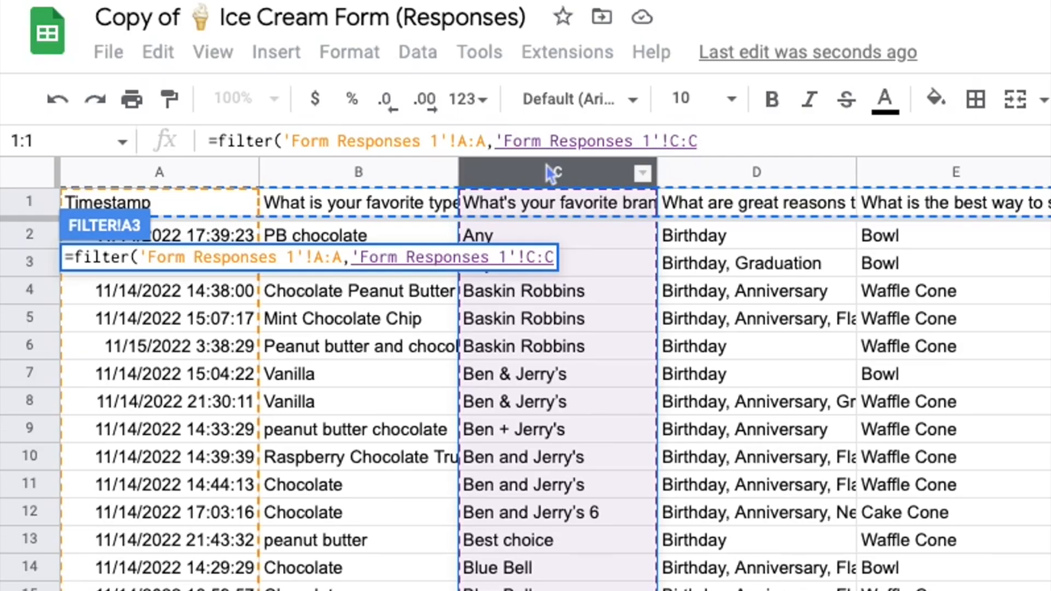
type("=")
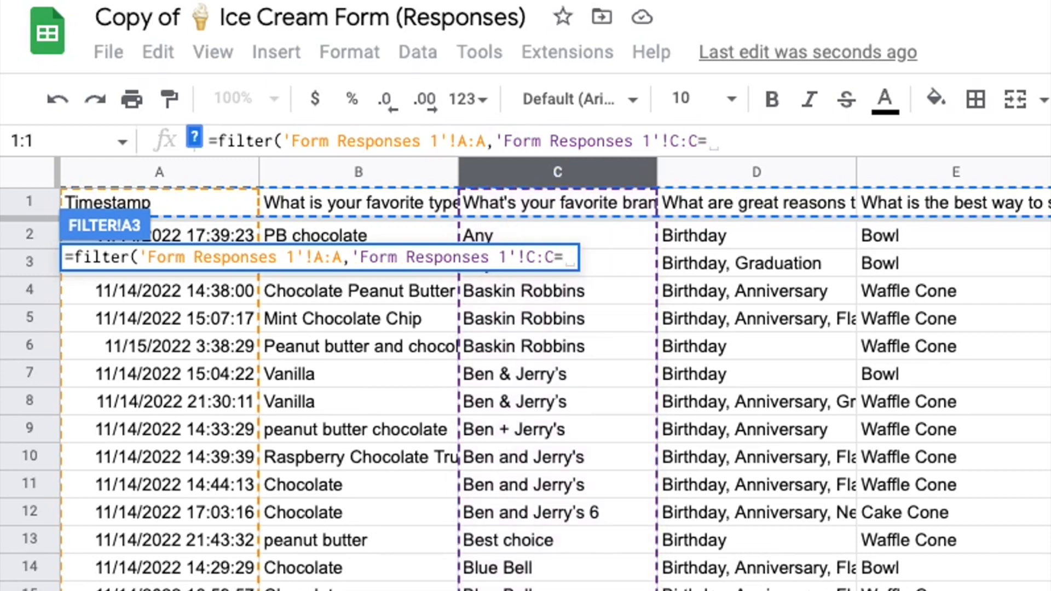
left_click(189, 583)
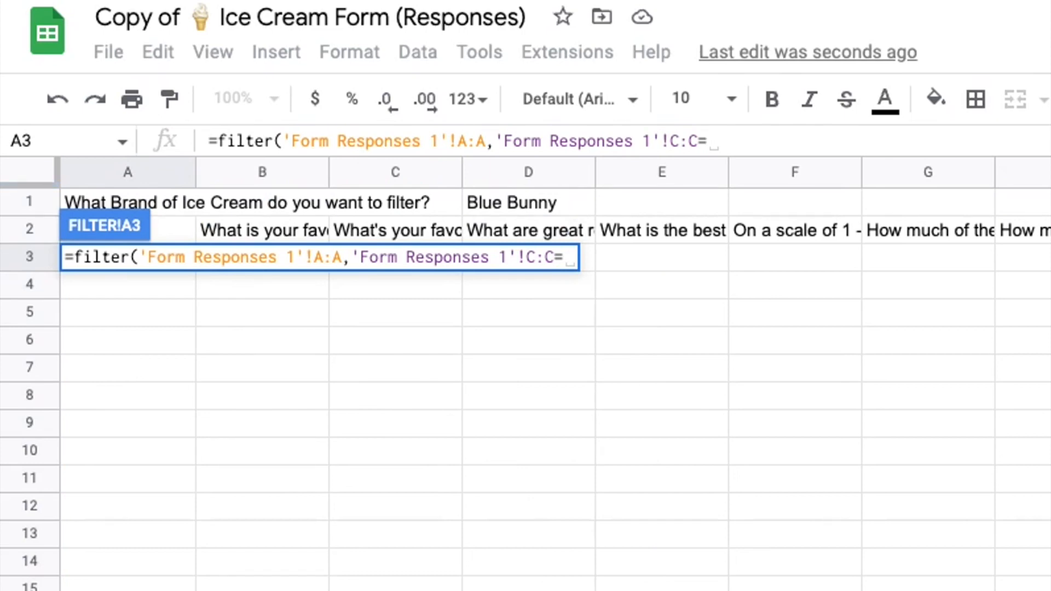
left_click(573, 201)
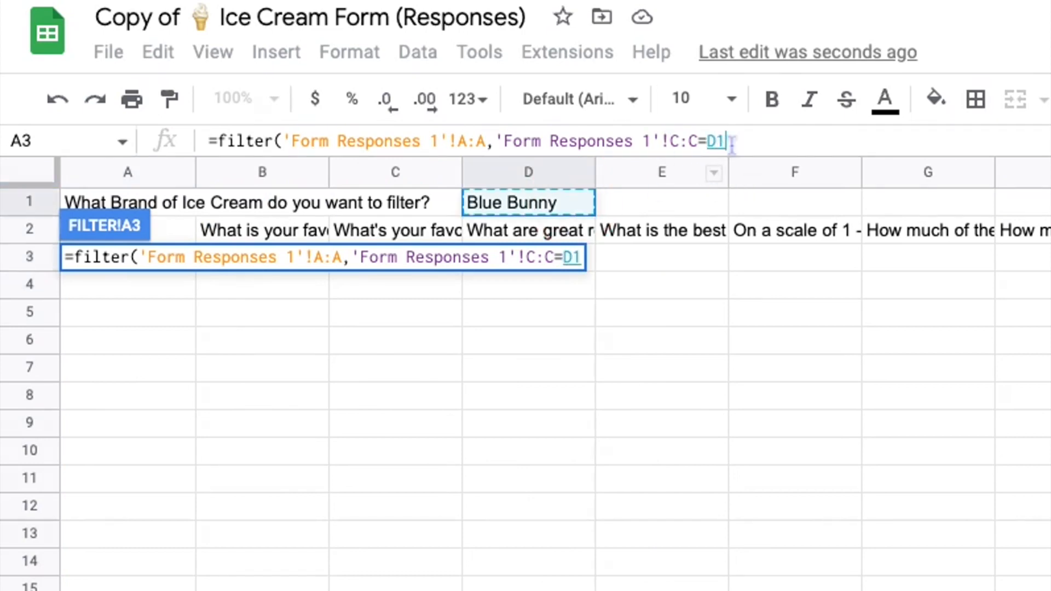
type(")")
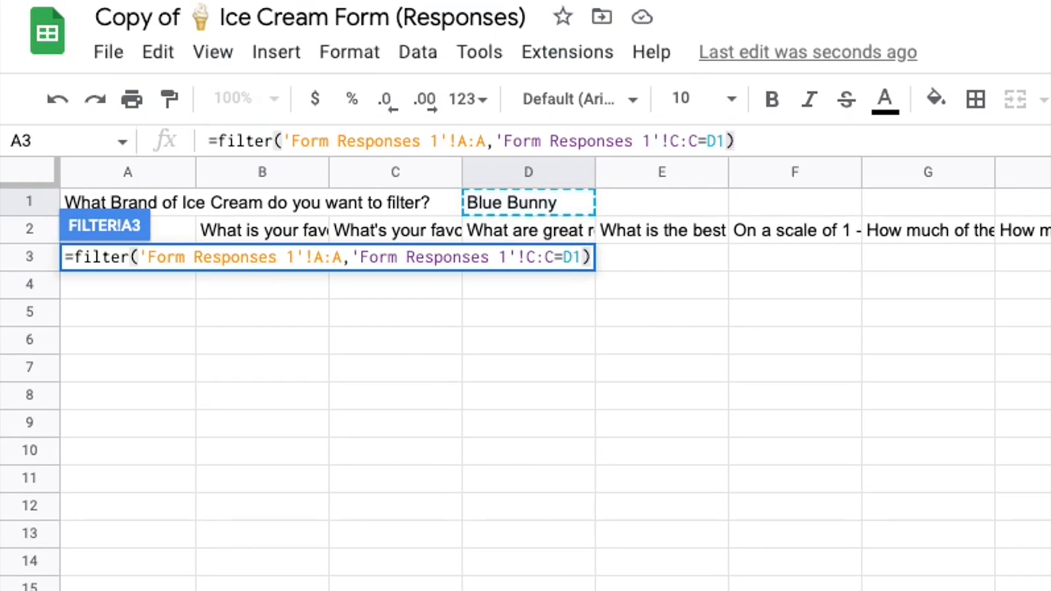
key("Return")
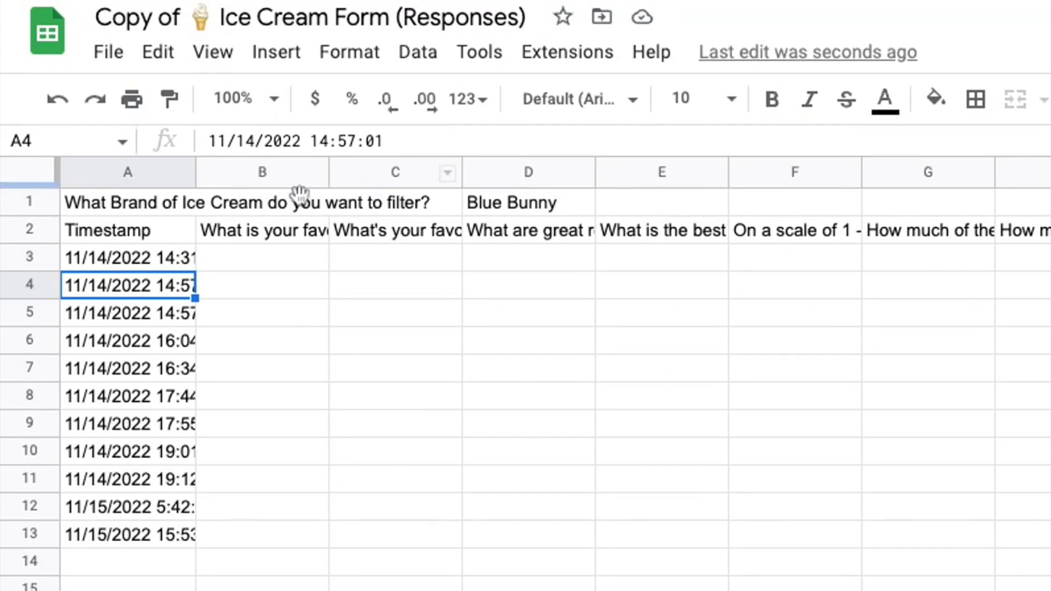
Extend the range of the A3 FILTER formula to columns A through T of Form Responses 1
left_click(155, 256)
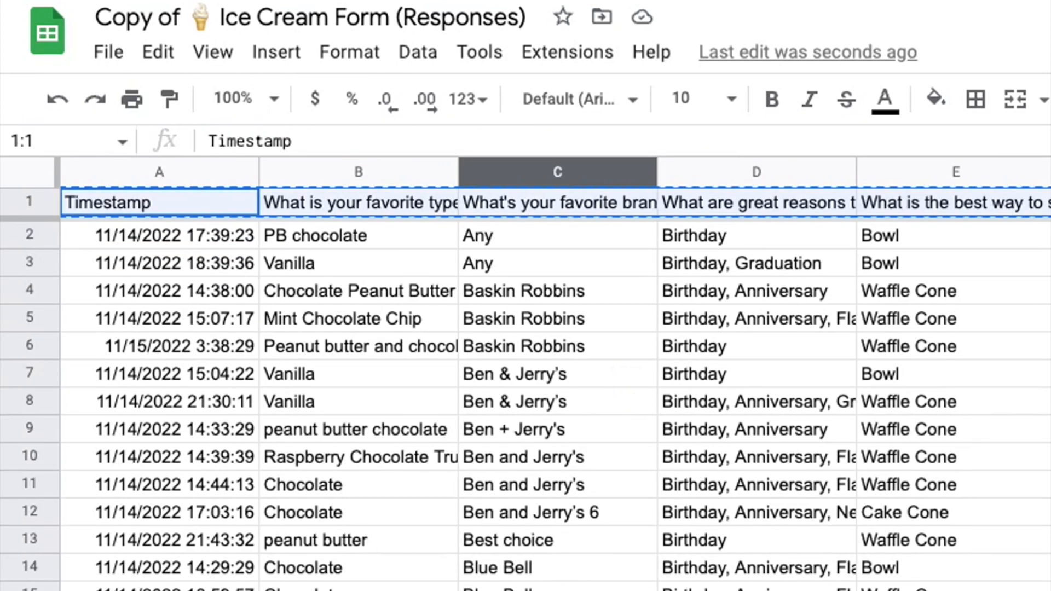
left_click(173, 174)
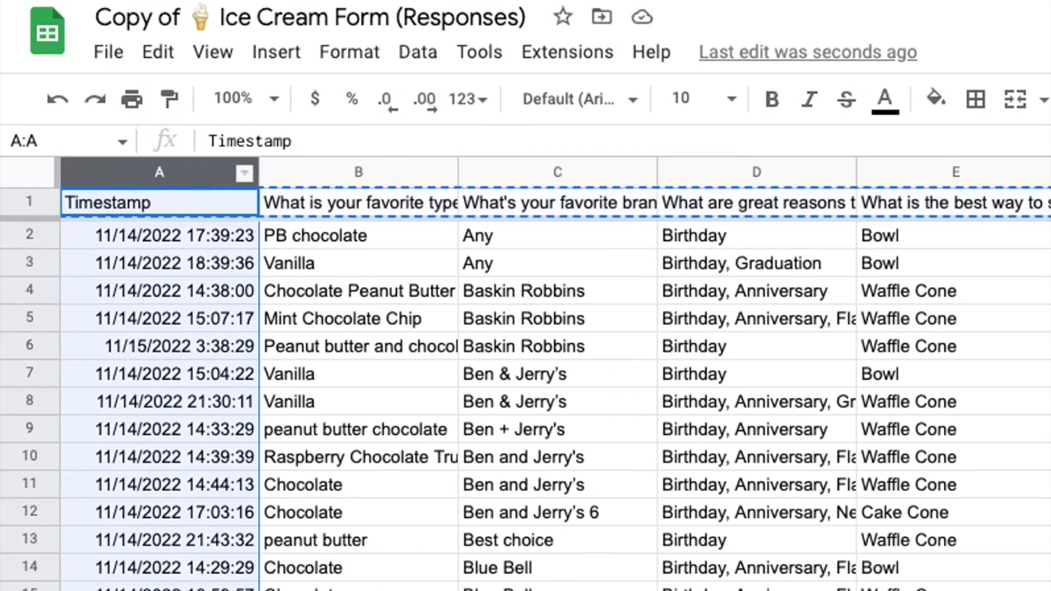
left_click_drag(557, 590, 1050, 590)
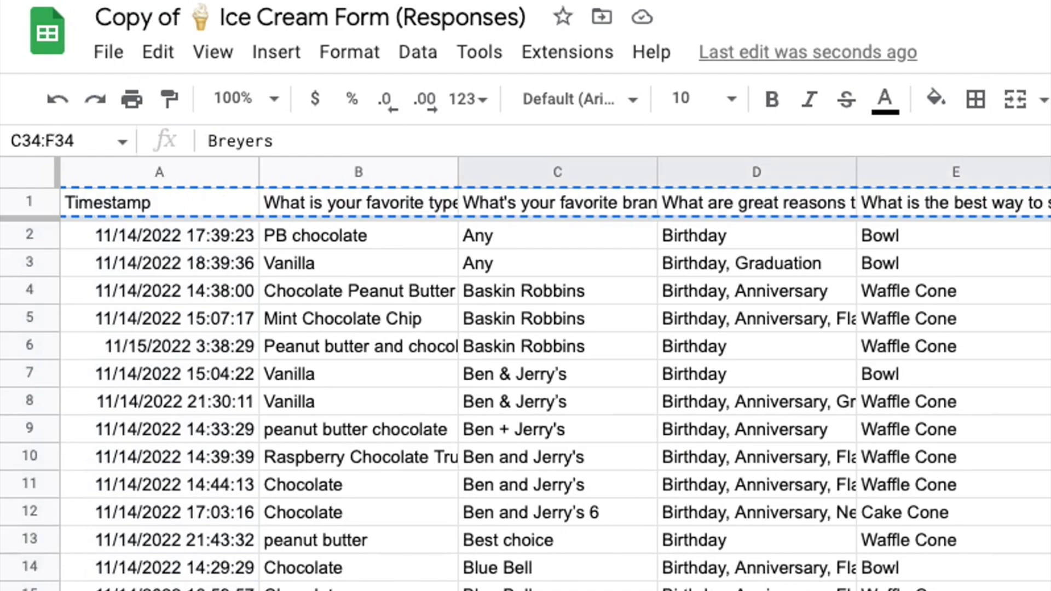
scroll(552, 383, "right", 10)
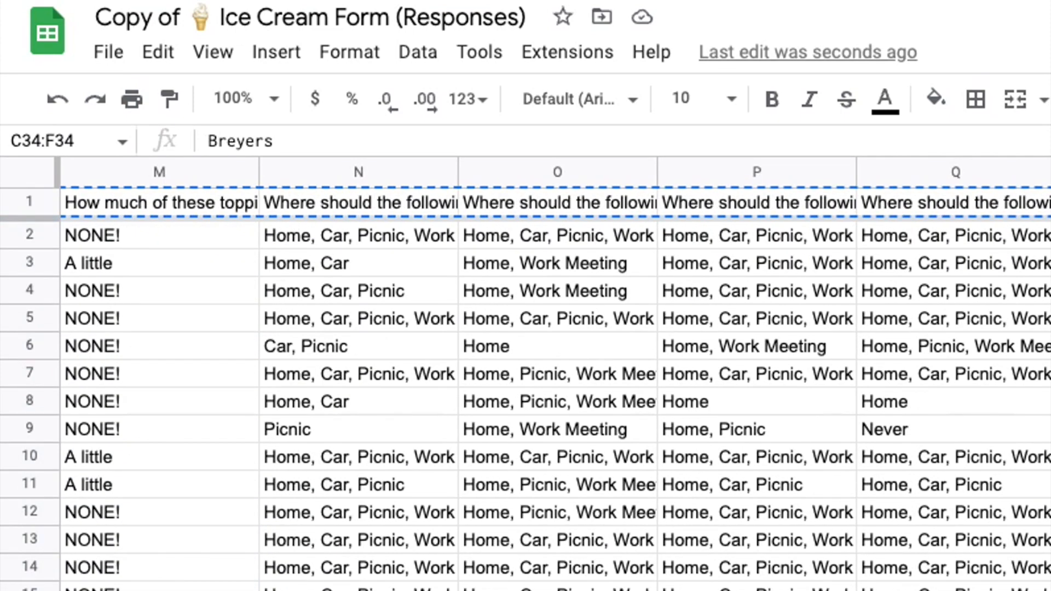
key("ctrl+shift+Page_Down")
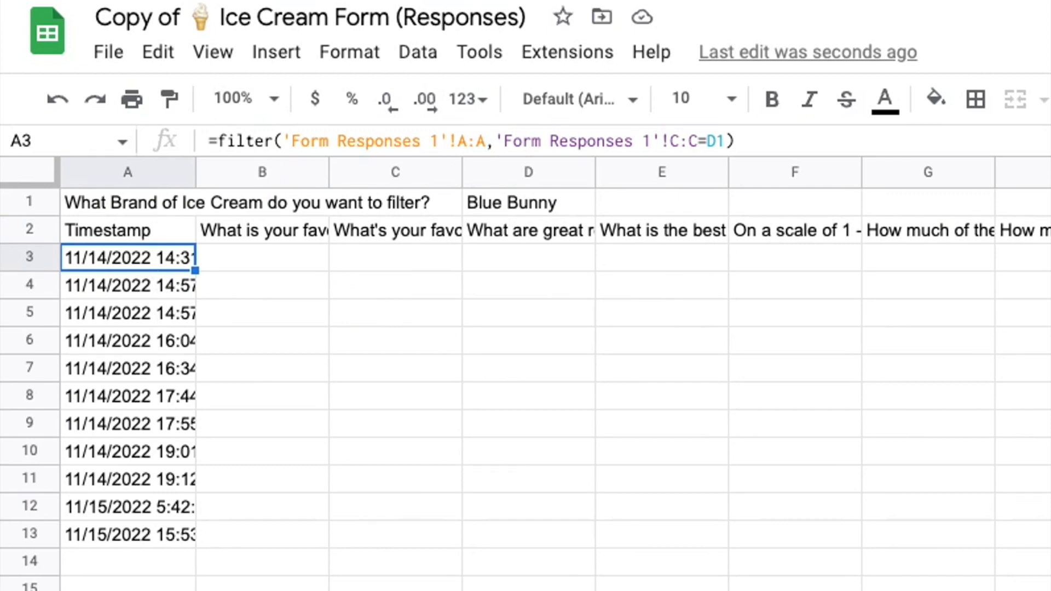
left_click(484, 143)
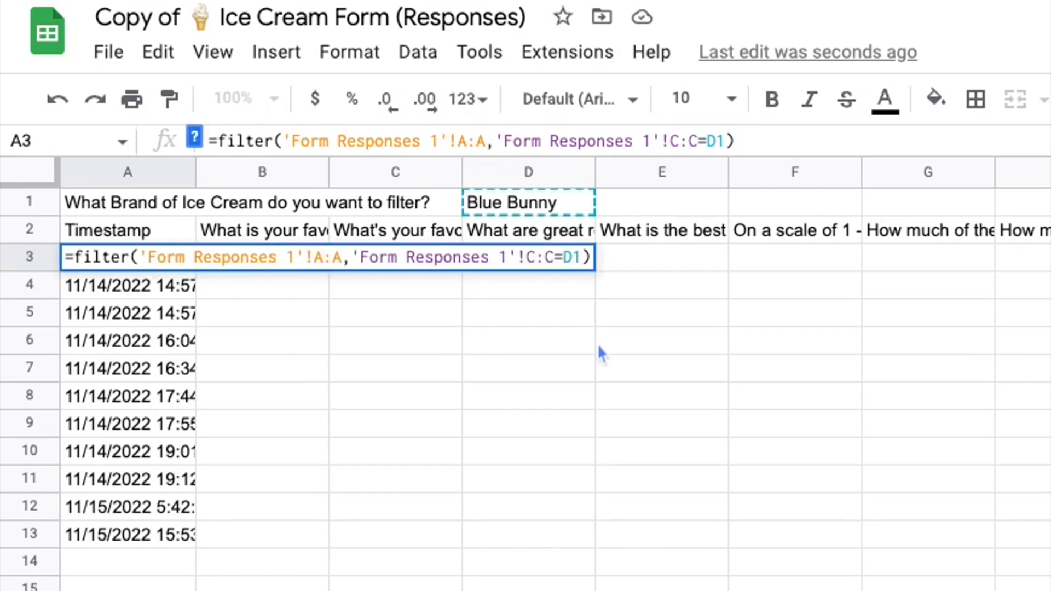
key("BackSpace")
type("T")
key("Return")
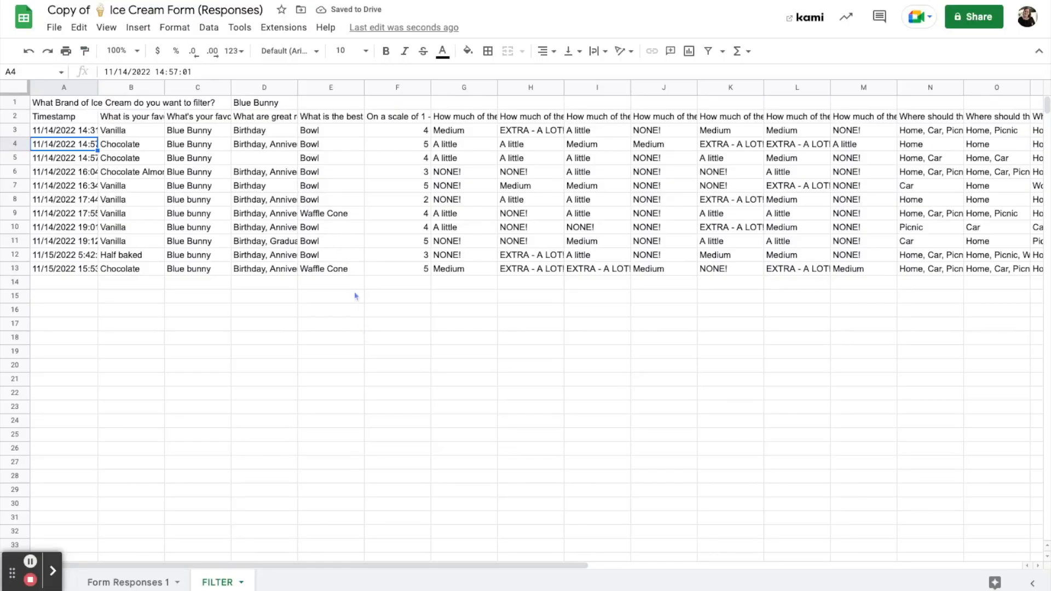
Review the brand in D1, the FILTER formula in A3 and the full header text in G2
left_click(271, 106)
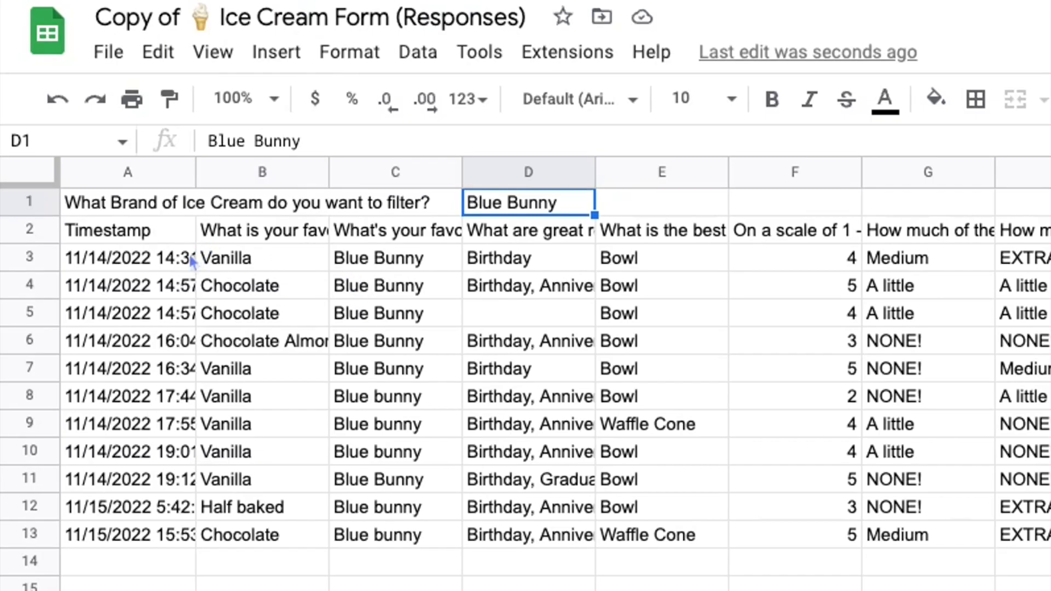
left_click(91, 130)
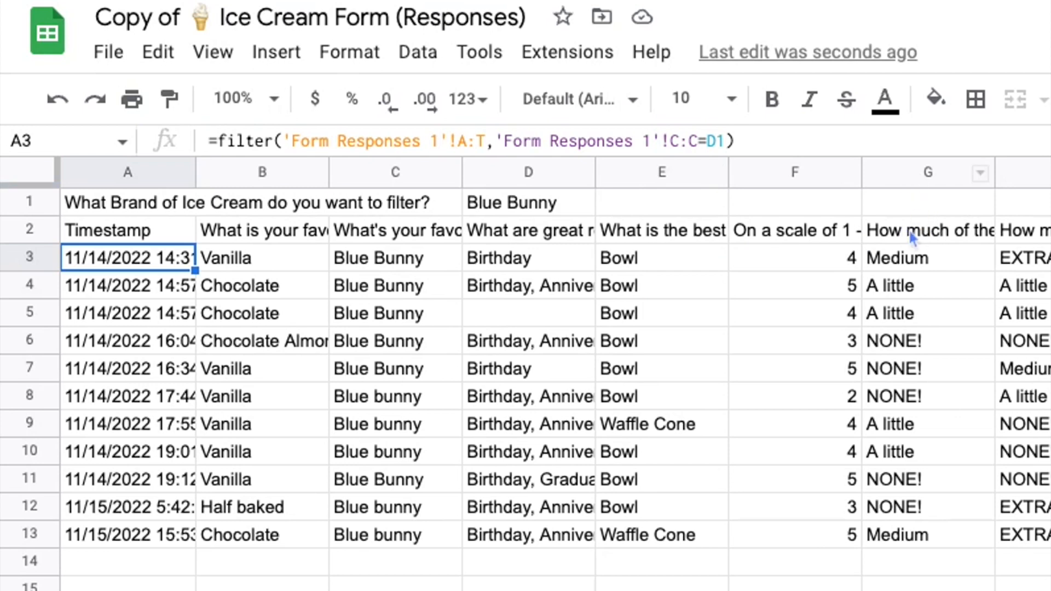
left_click(955, 211)
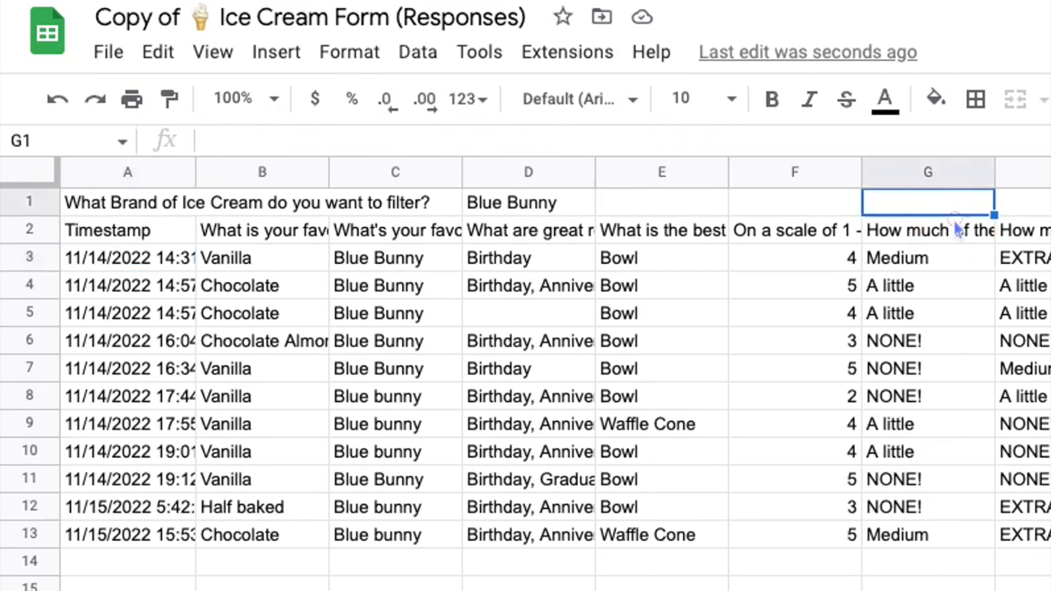
left_click(957, 230)
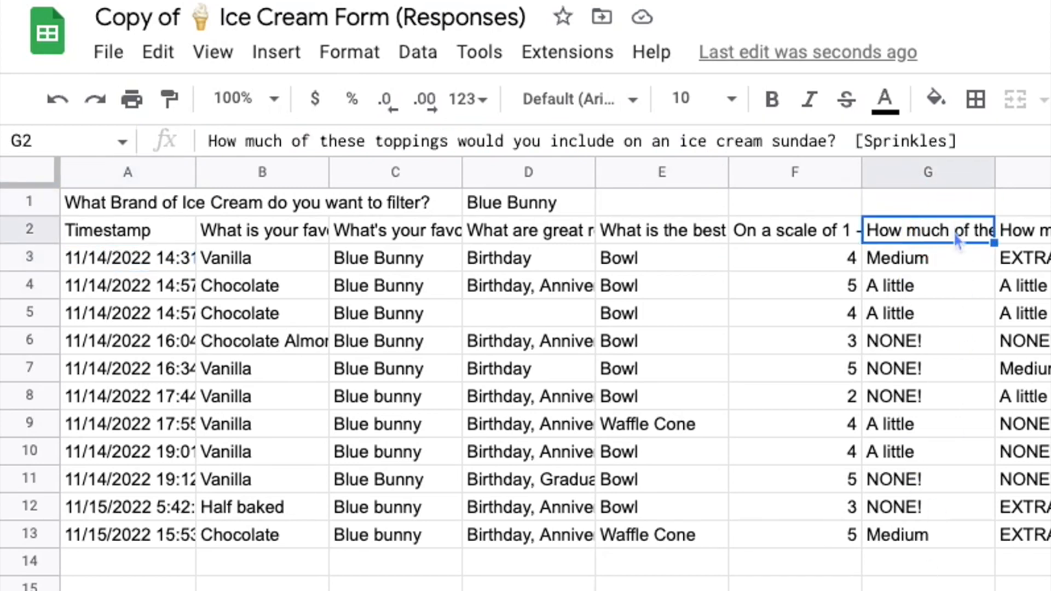
Replace the question in cell A1 with "How much toppings?"
left_click(164, 186)
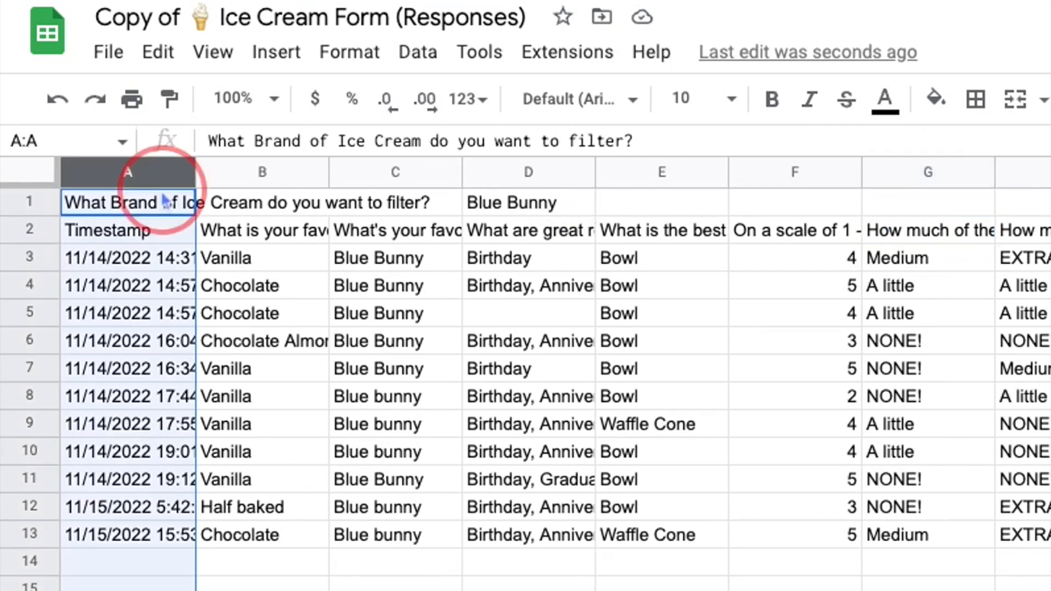
left_click(185, 211)
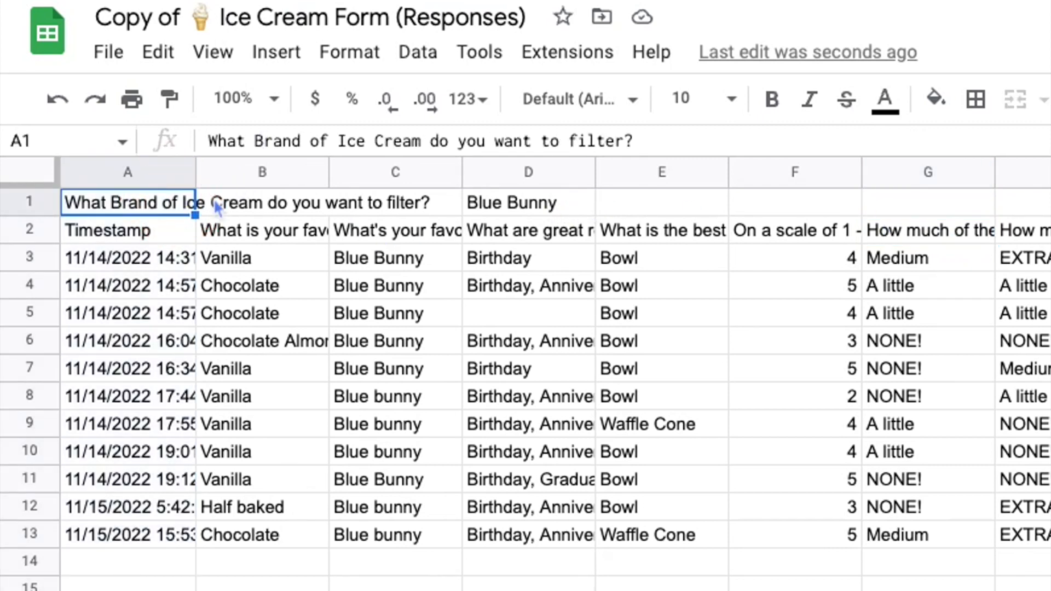
type("How much to")
type("ppi")
key("BackSpace")
type("pings?")
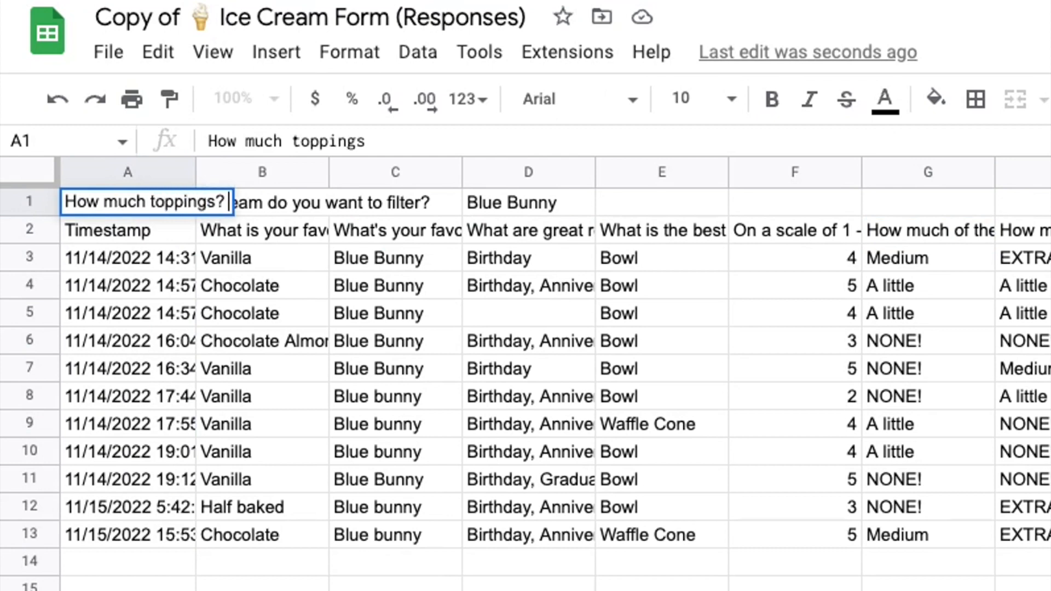
Set the filter criterion in cell D1 to Medium
key("Tab")
key("Tab")
key("Tab")
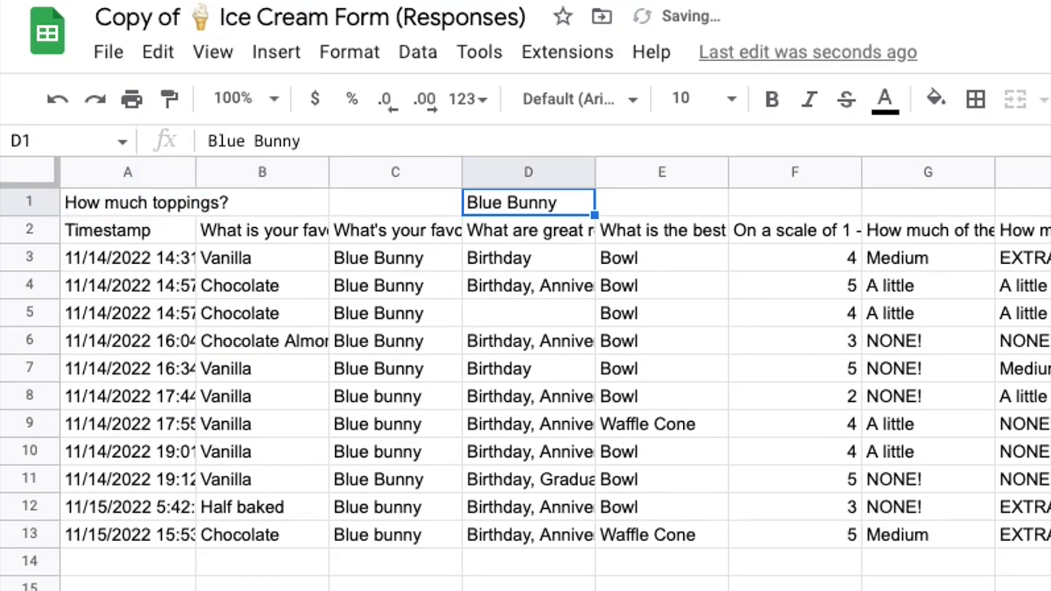
type("Medu")
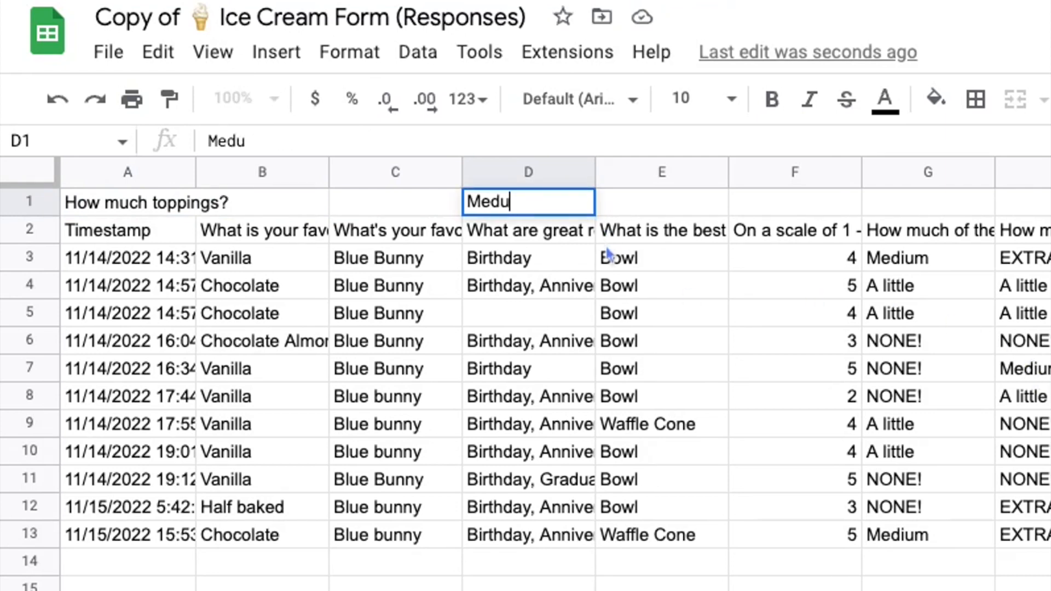
key("BackSpace")
type("ium")
key("Return")
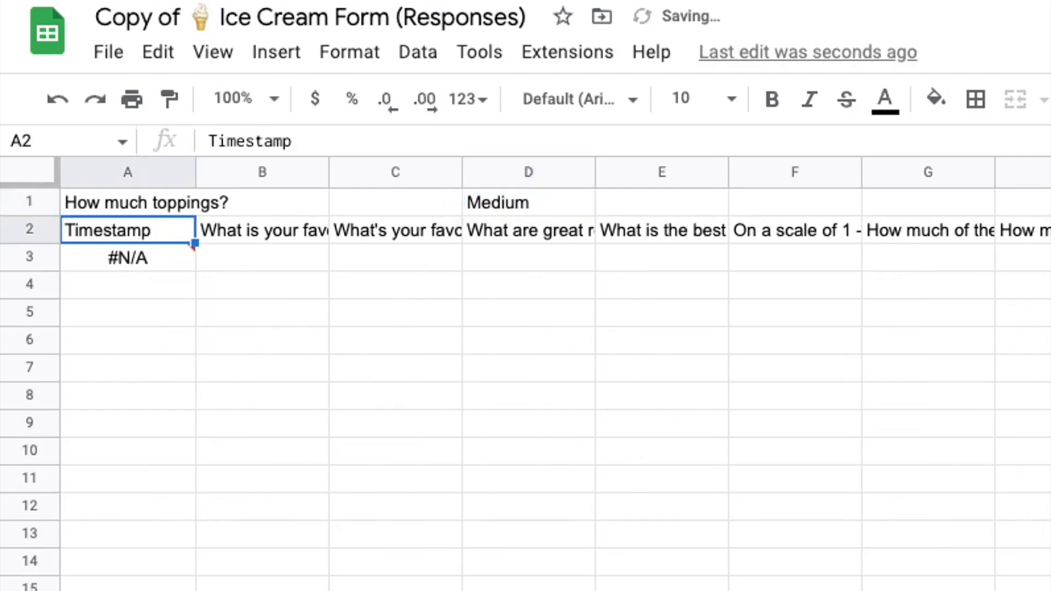
Examine the brand answers in column C and the topping answers in column G of Form Responses 1, and return to the FILTER sheet
left_click(153, 266)
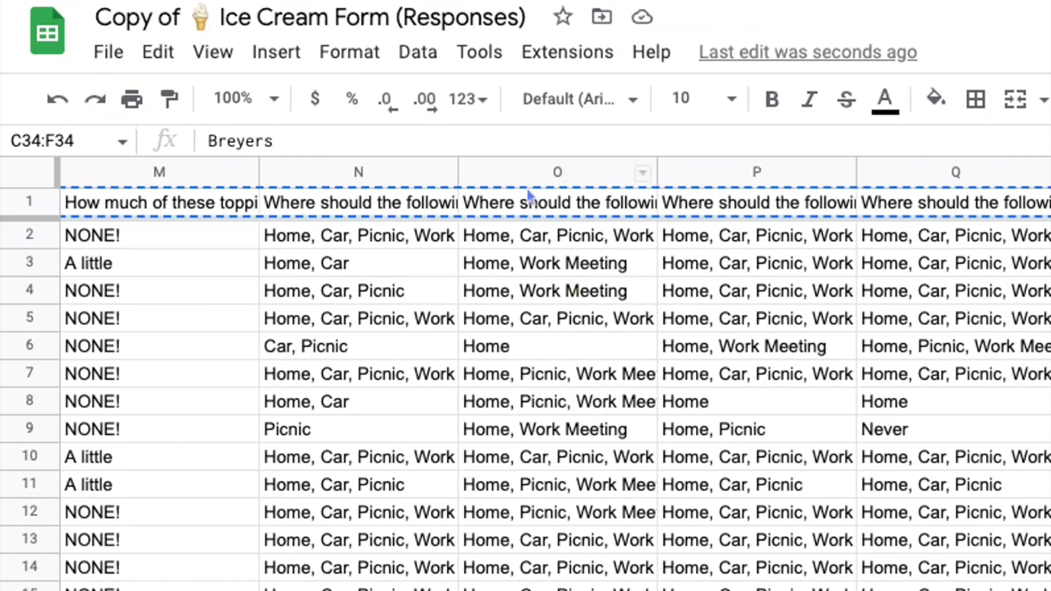
scroll(553, 383, "left", 3)
scroll(553, 383, "left", 10)
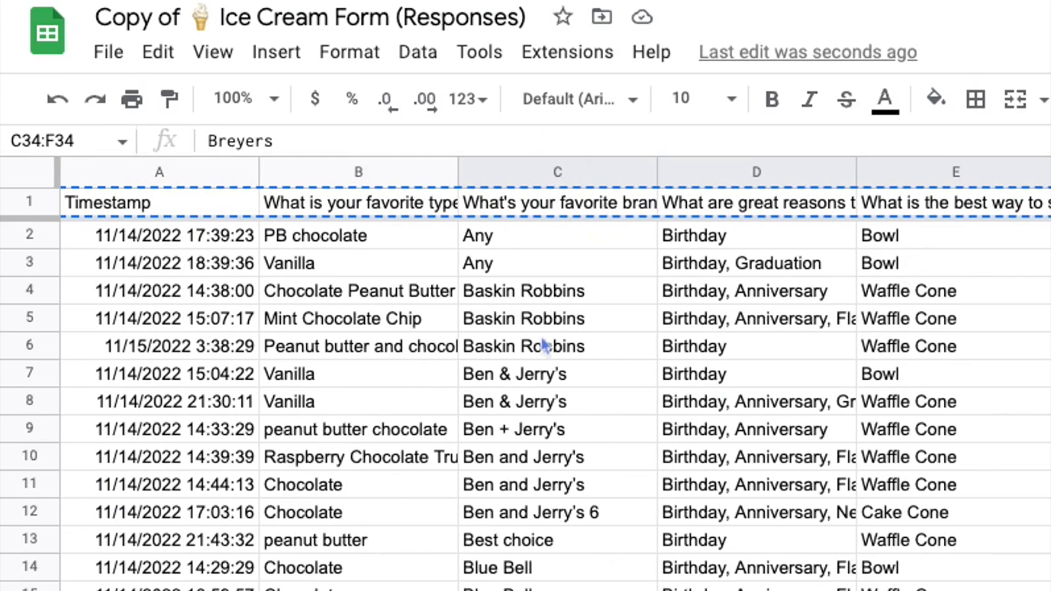
left_click(558, 590)
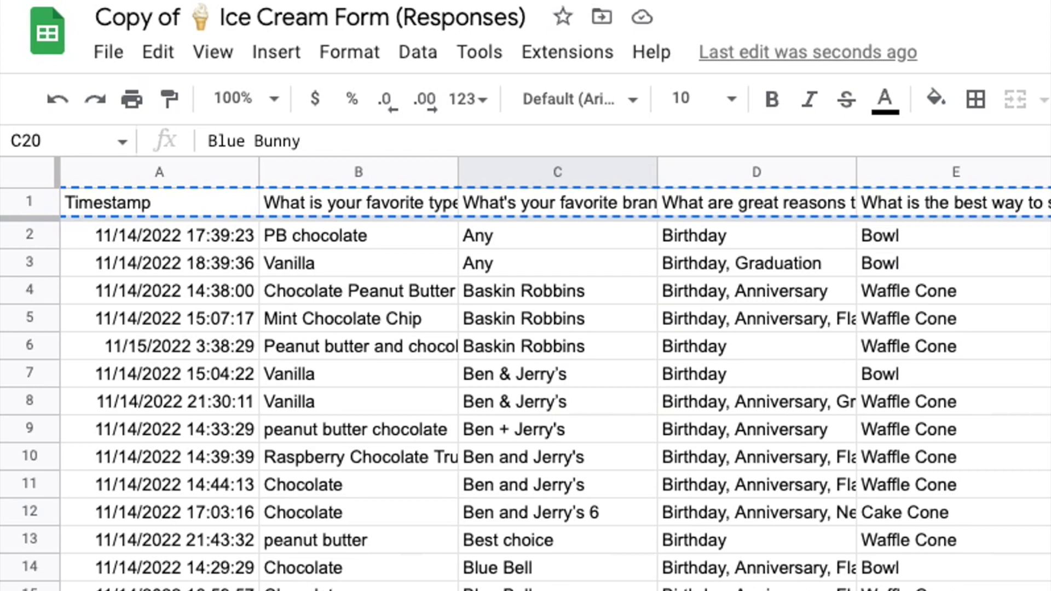
left_click_drag(1050, 586, 1049, 590)
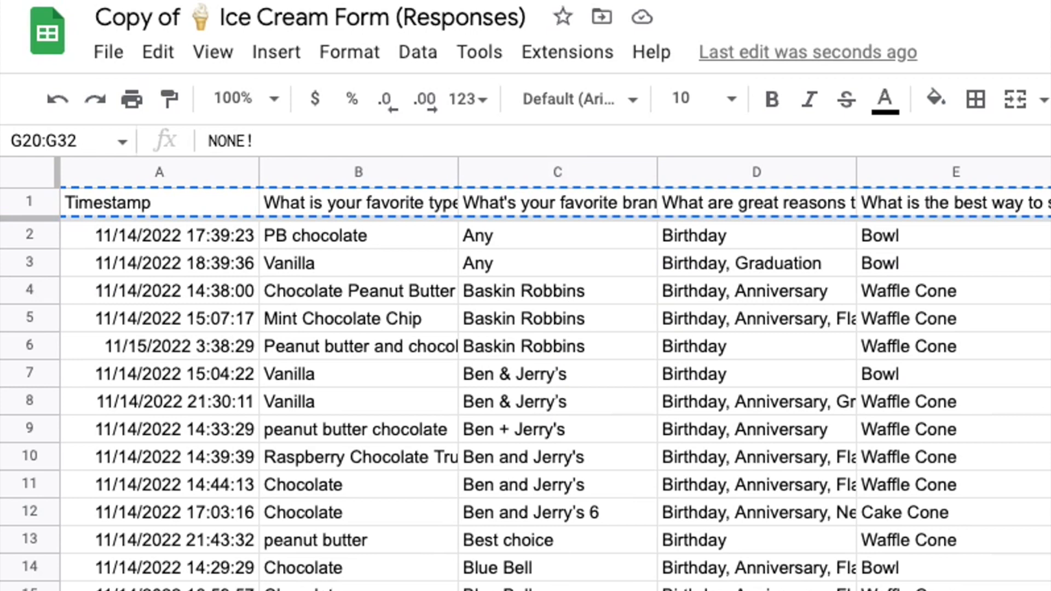
key("ctrl+shift+Page_Down")
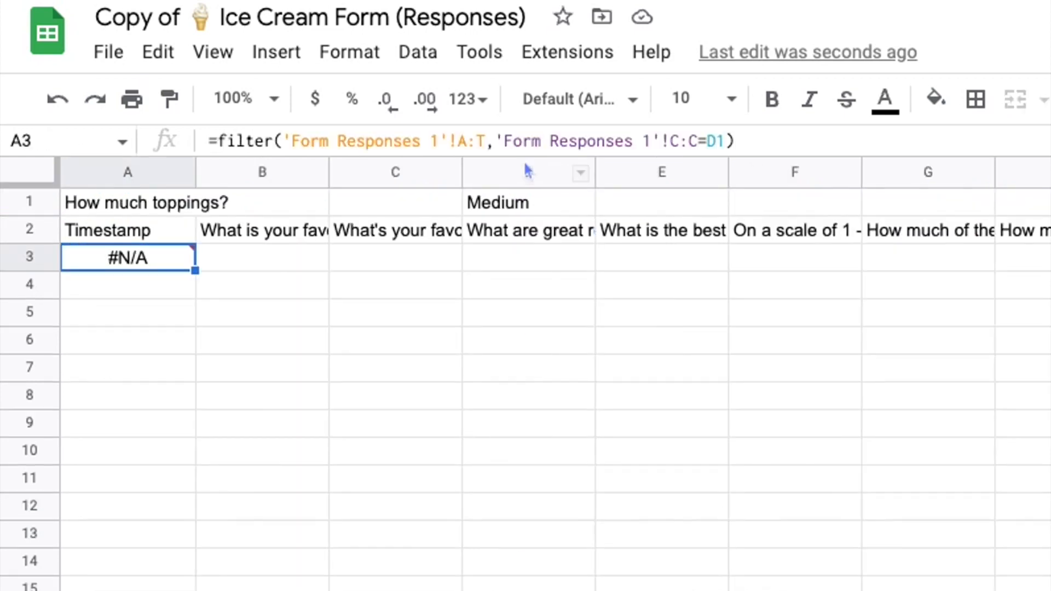
Change the condition range in the A3 FILTER formula to column G:G of Form Responses 1
left_click(668, 141)
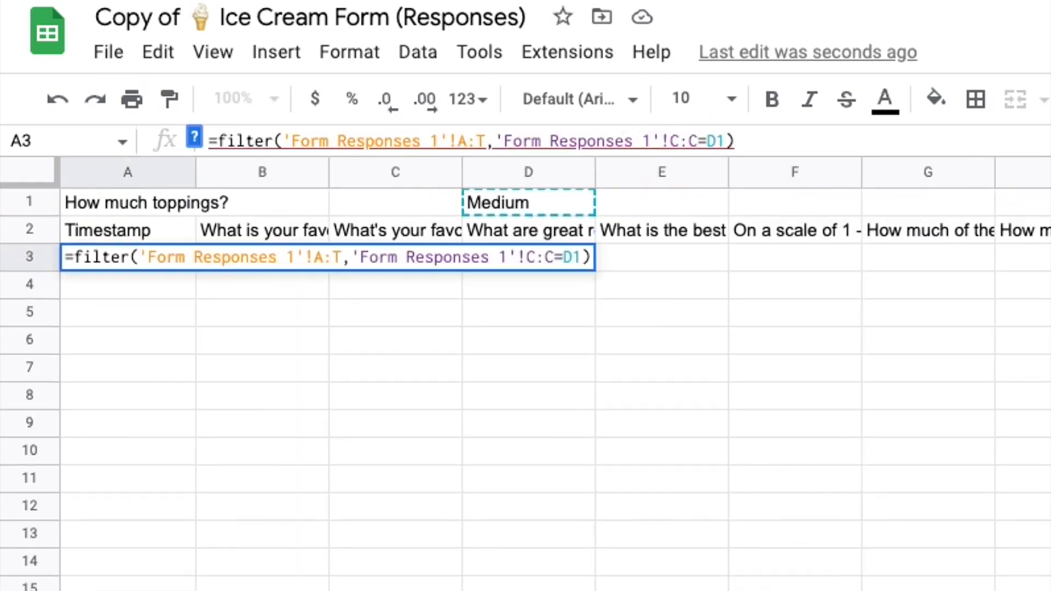
key("Delete")
type("G")
key("Right")
key("Delete")
type("G")
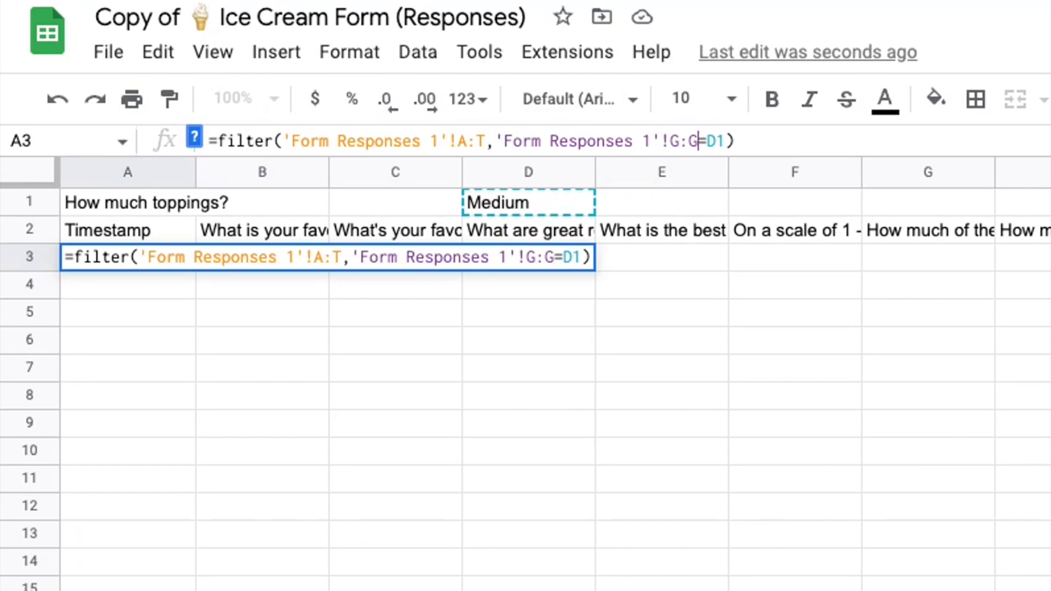
key("Return")
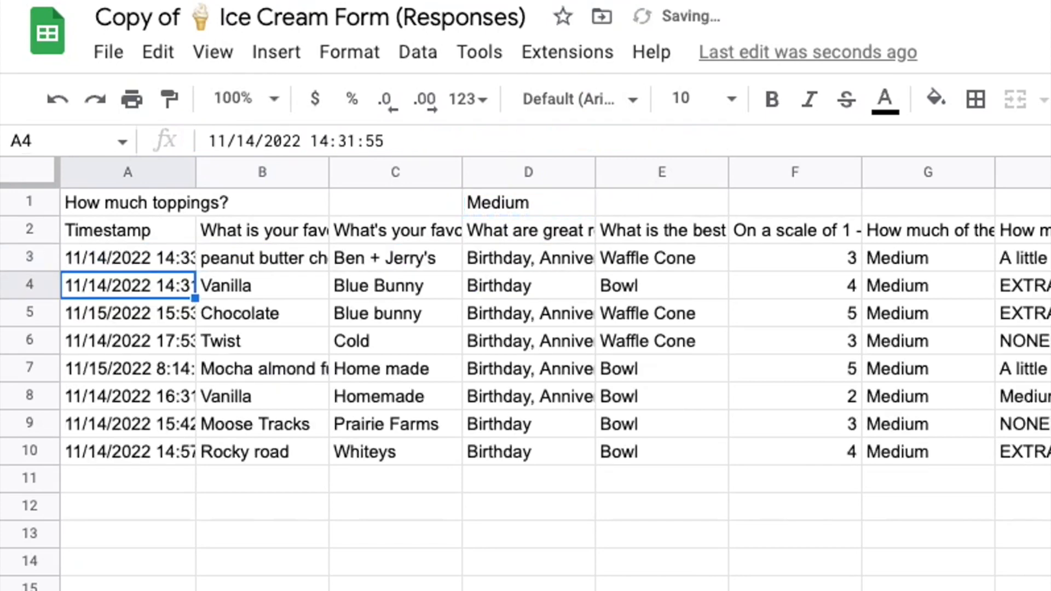